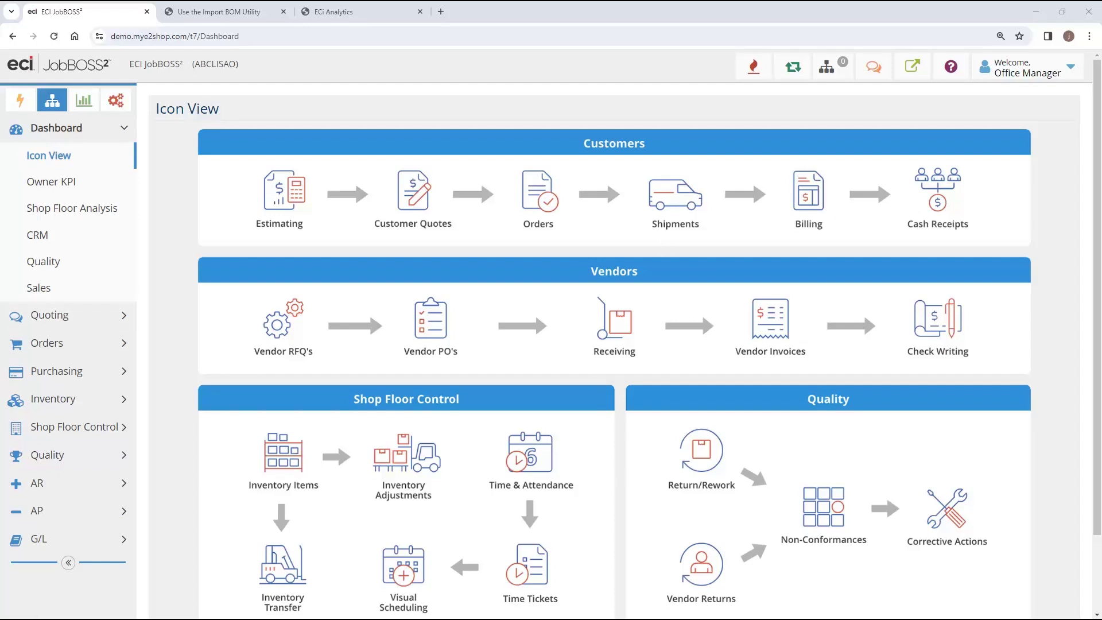
Step: Open the Import BOM utility help article and scroll to its multilevel BOM format table (columns A–N)
key(alt+Tab)
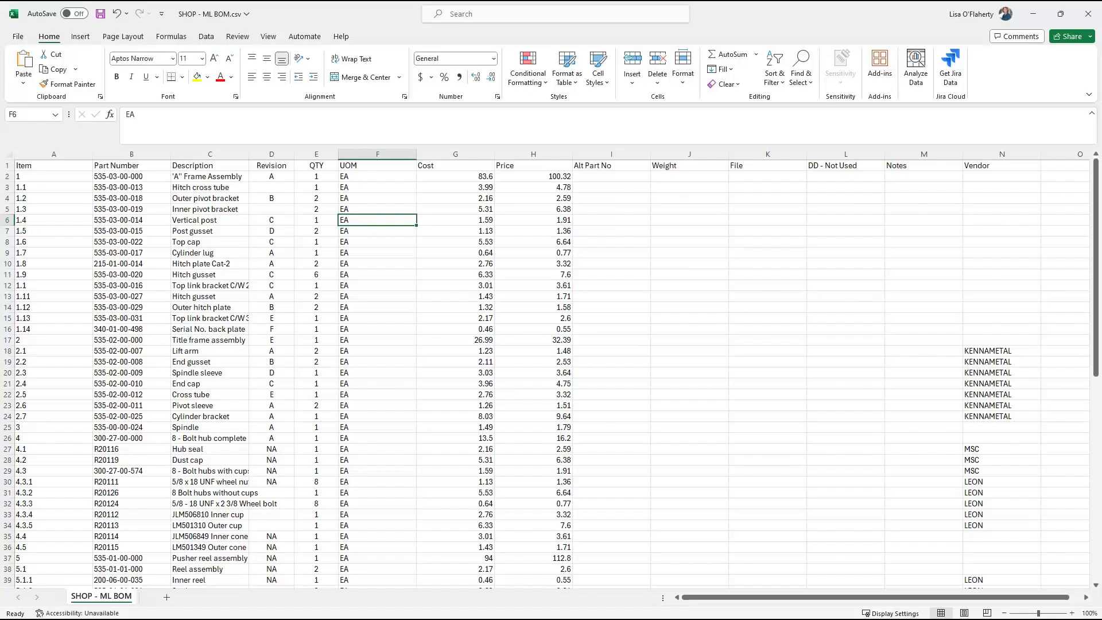
key(alt+Tab)
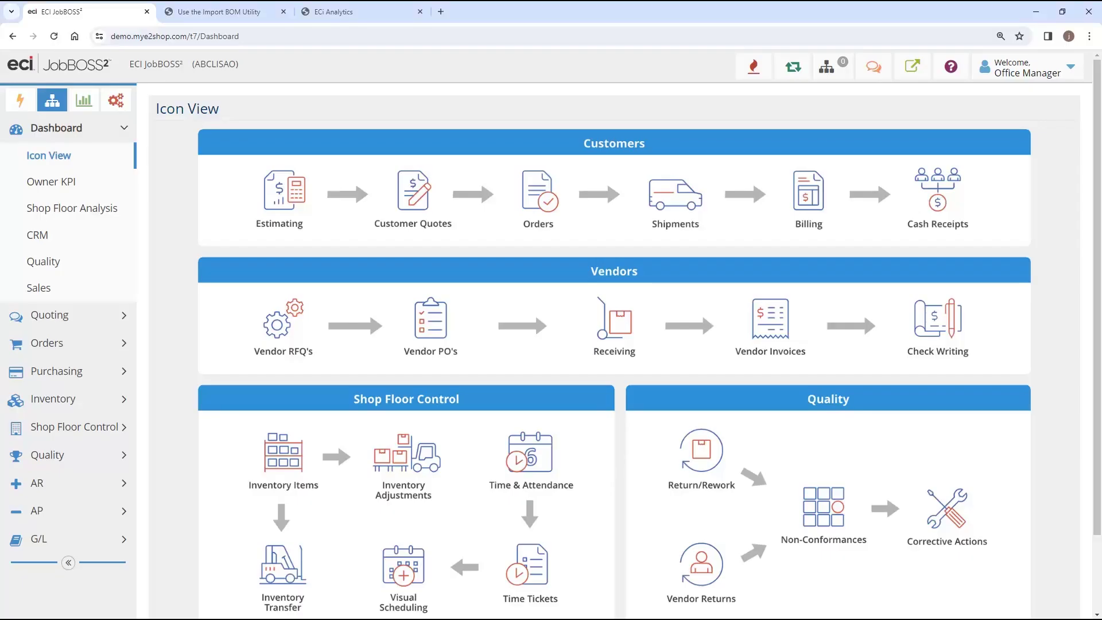
click(234, 16)
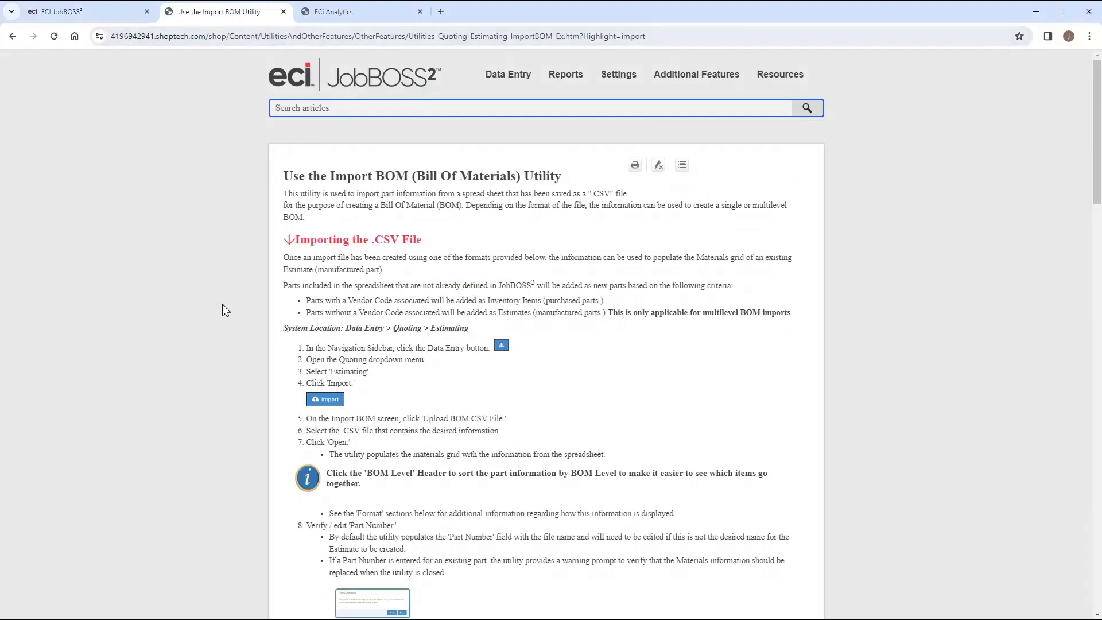
scroll(362, 315, down, 2)
scroll(359, 318, down, 6)
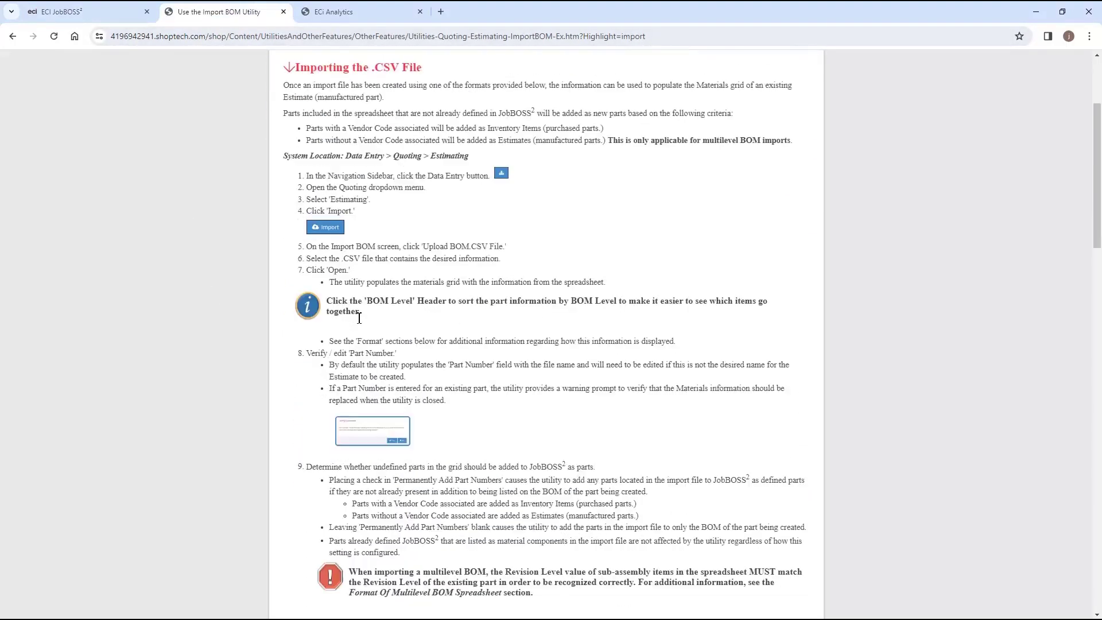
scroll(360, 323, down, 5)
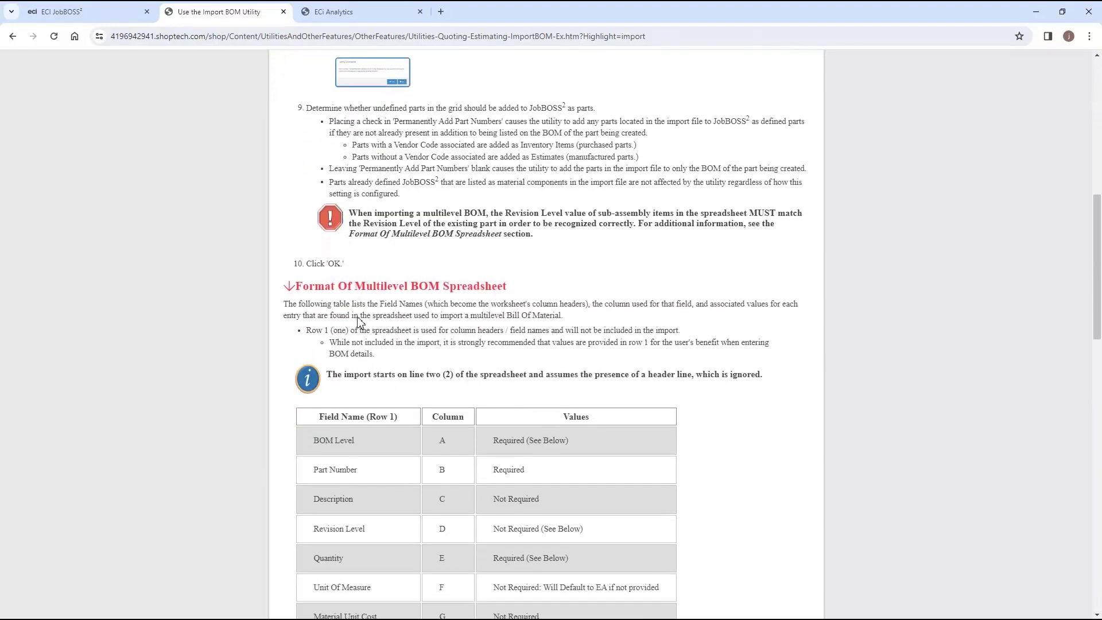
scroll(360, 323, down, 3)
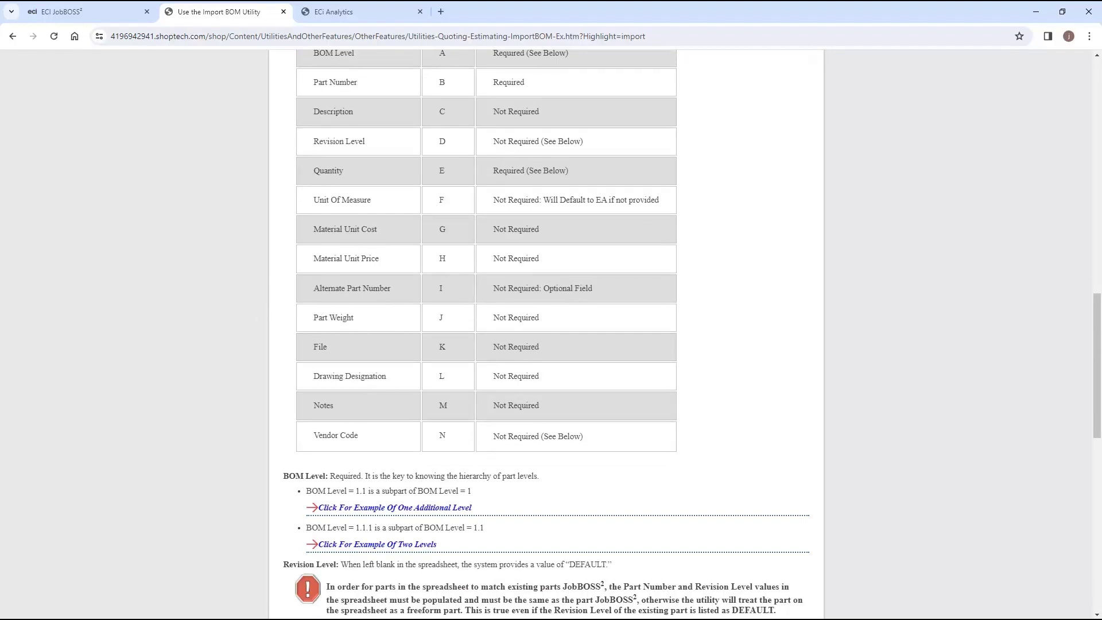
Step: Go to Quoting > Estimating from the JobBOSS² dashboard
click(123, 13)
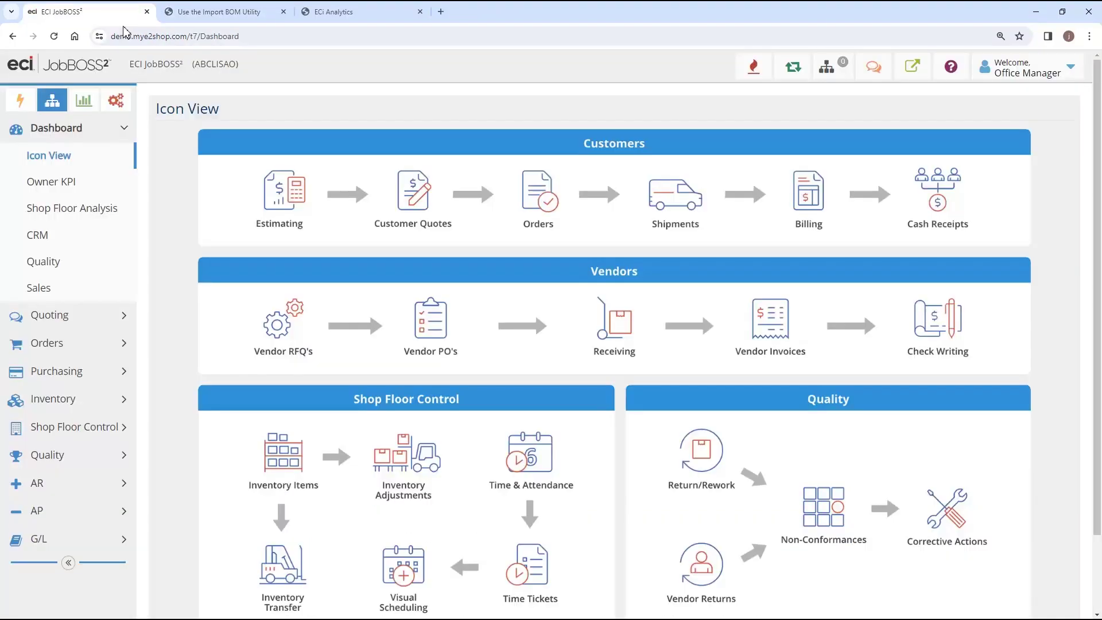
click(80, 316)
click(66, 346)
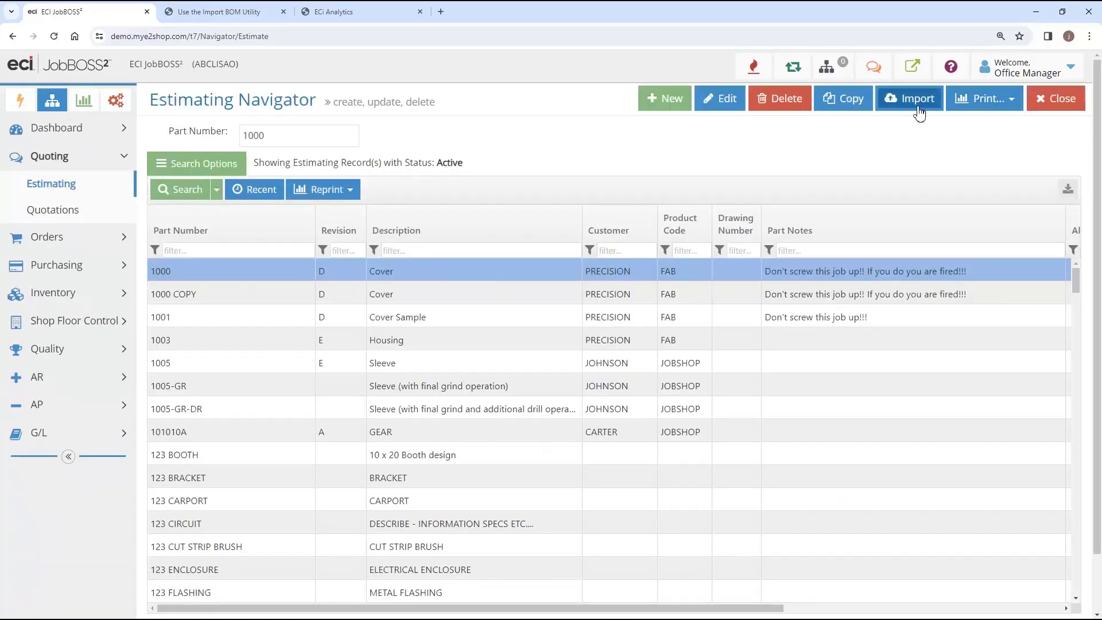
Step: Start a BOM import and load SHOP - ML BOM.csv from the Excel BOM Data folder
click(918, 99)
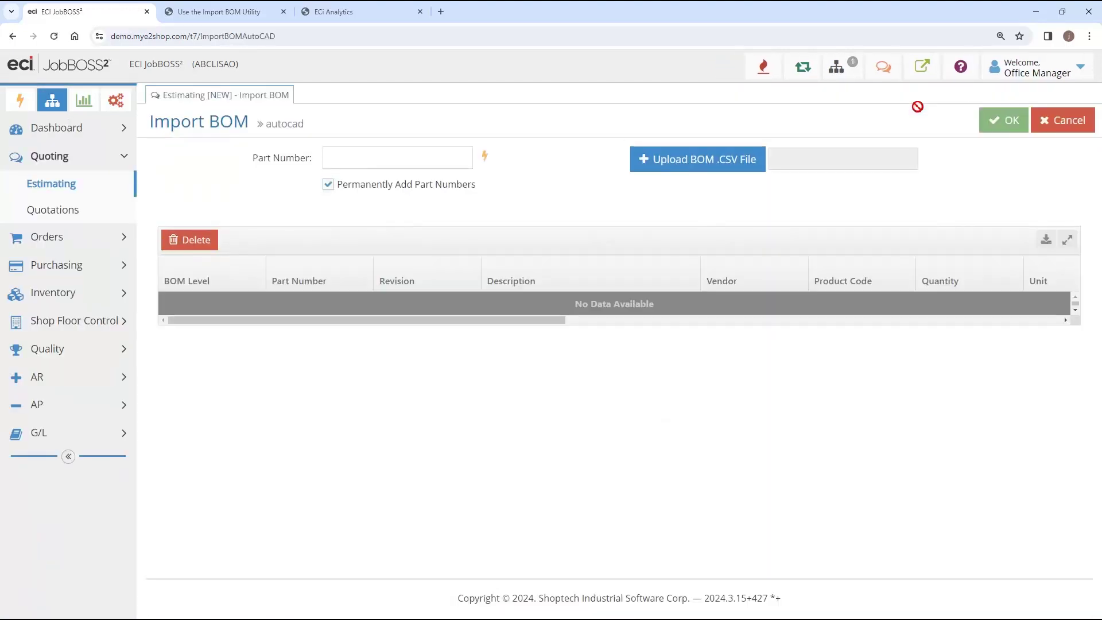
click(708, 171)
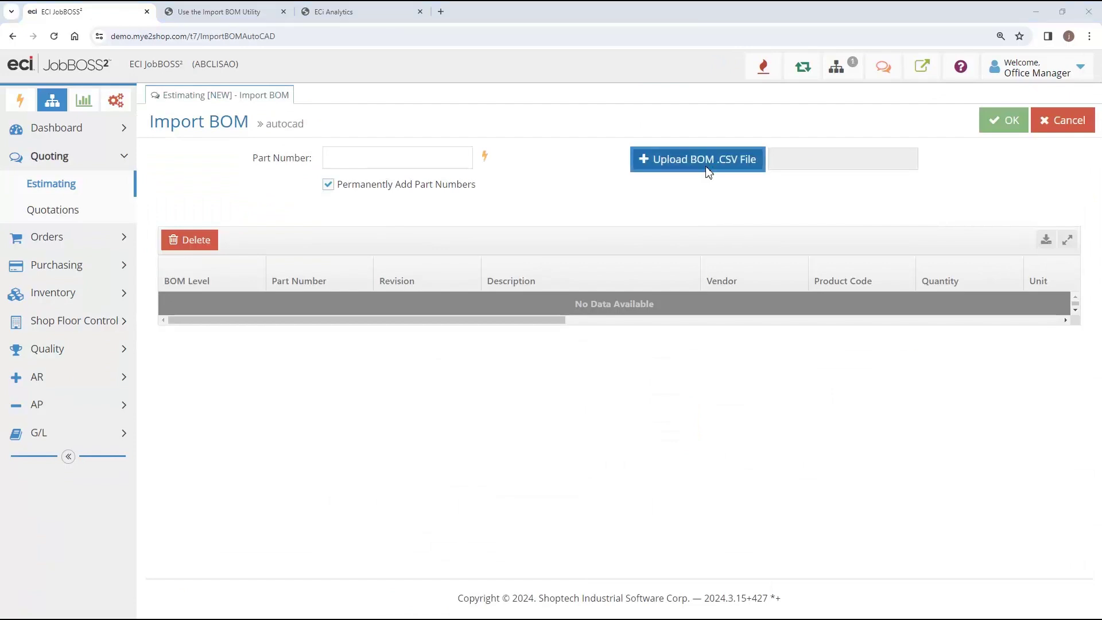
double_click(497, 256)
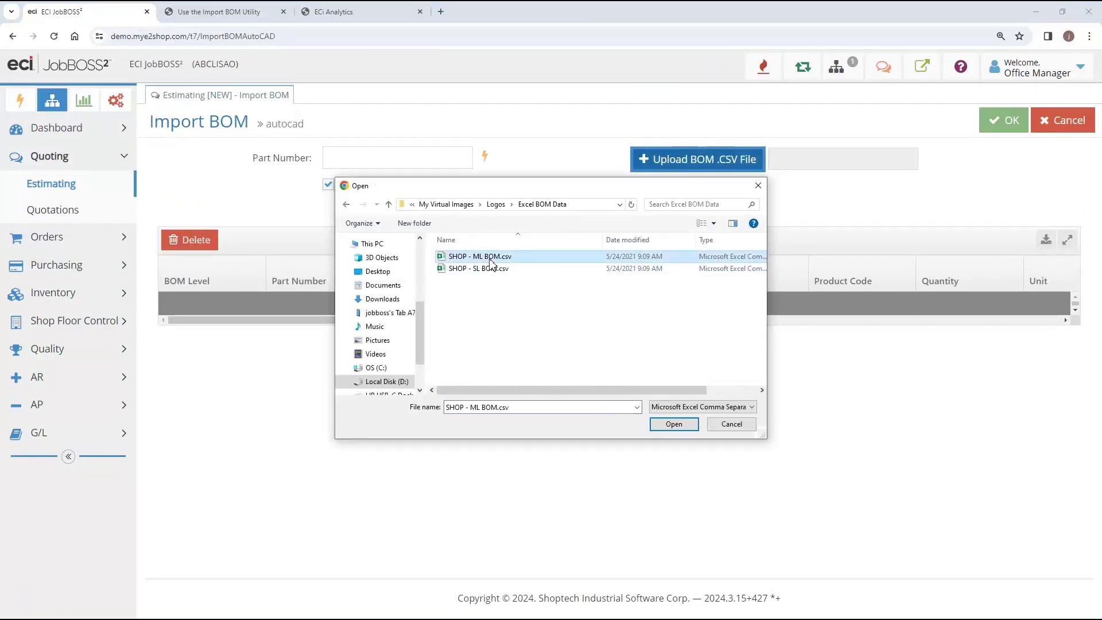
double_click(491, 257)
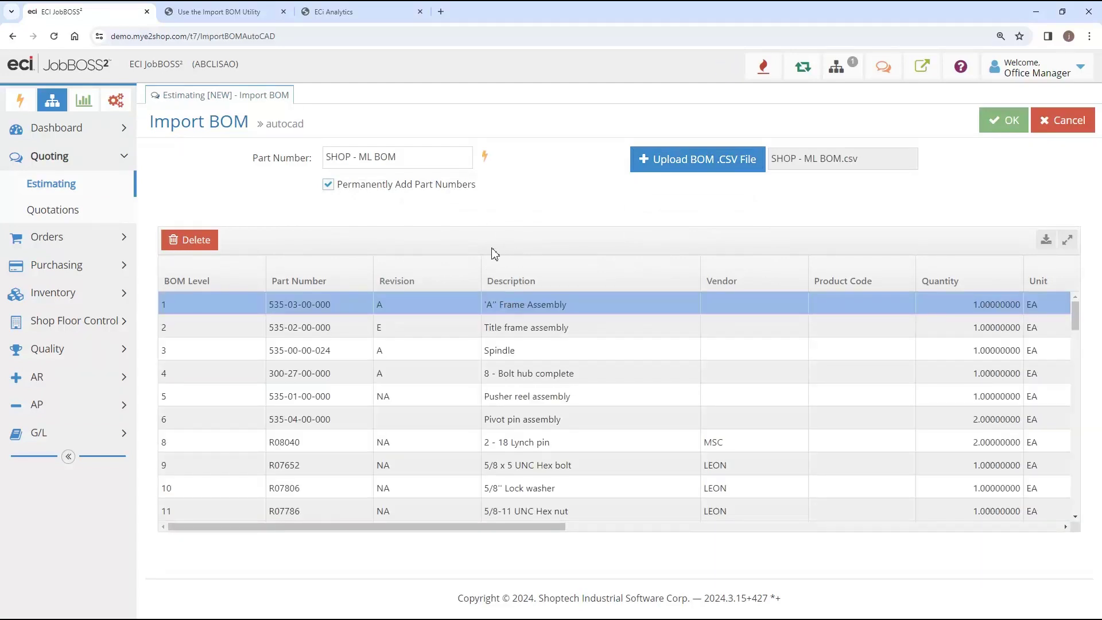
Step: Sort the imported BOM grid ascending by BOM Level and select the existing Part Number text
scroll(504, 304, down, 4)
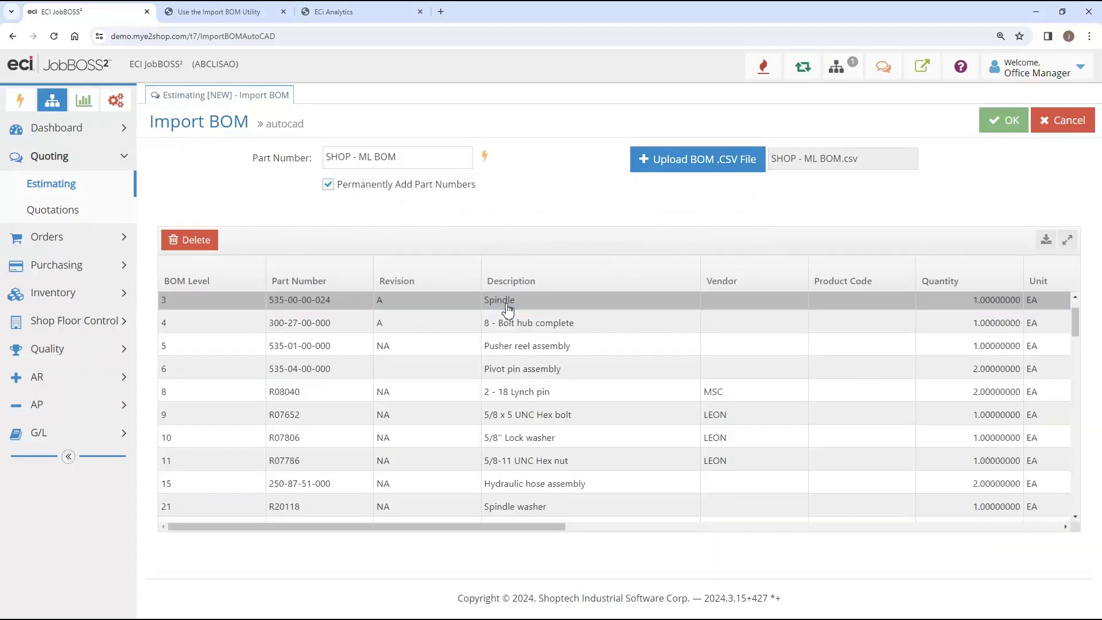
scroll(508, 349, down, 5)
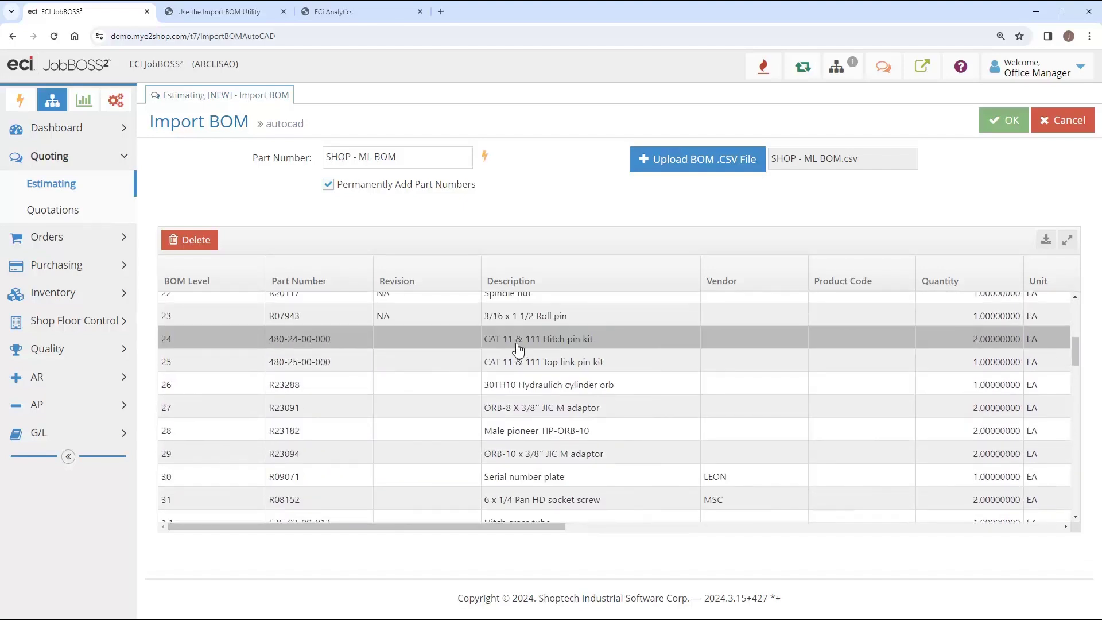
click(218, 278)
scroll(213, 430, down, 2)
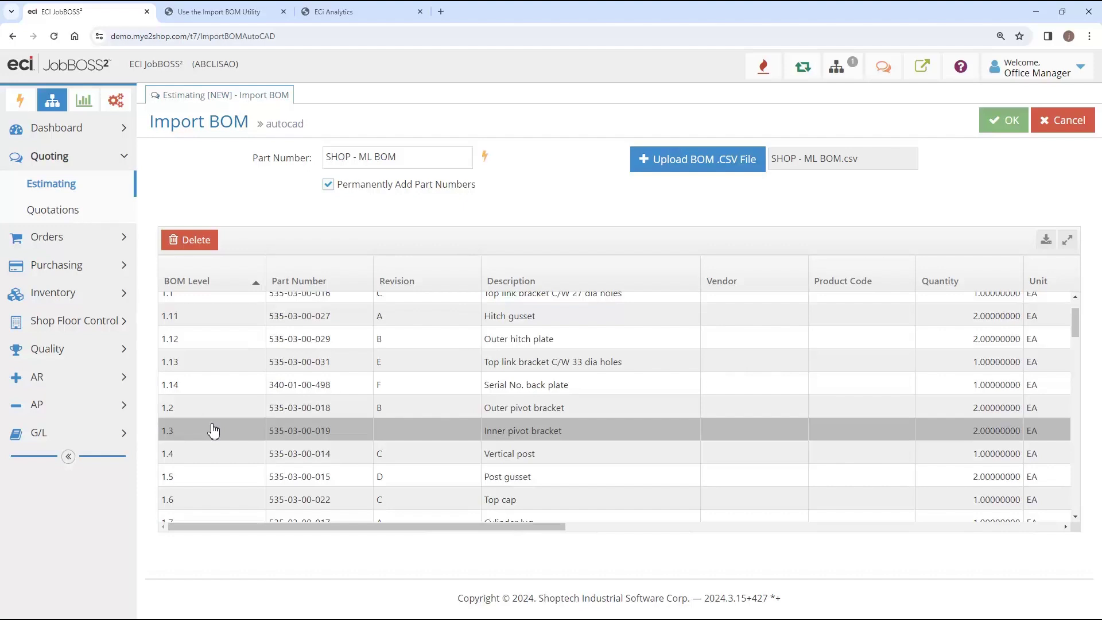
scroll(213, 431, down, 5)
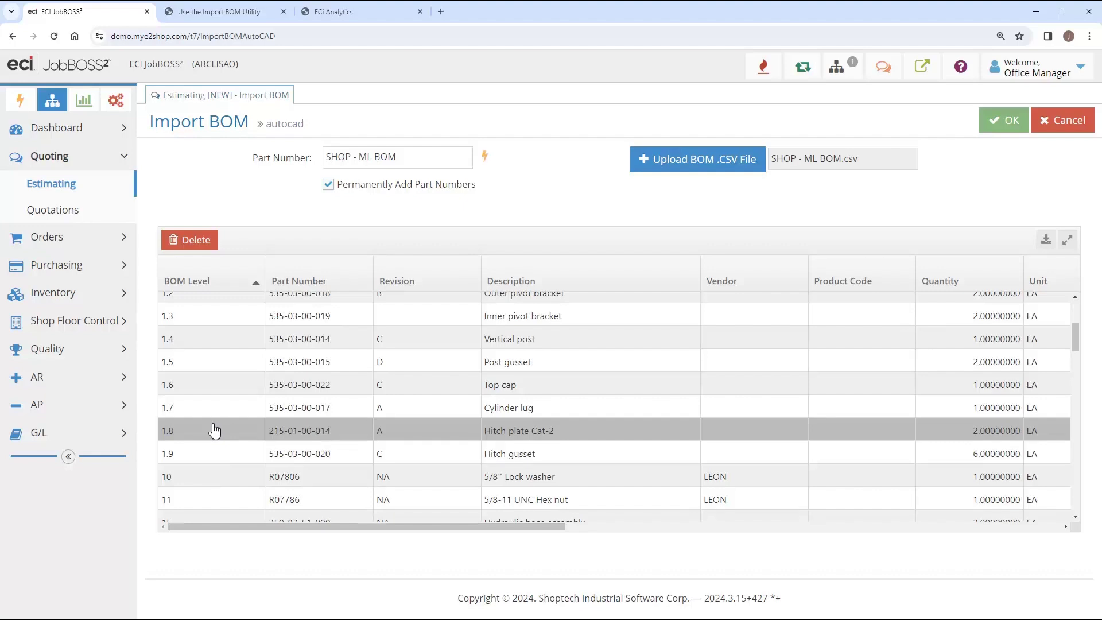
scroll(214, 431, down, 2)
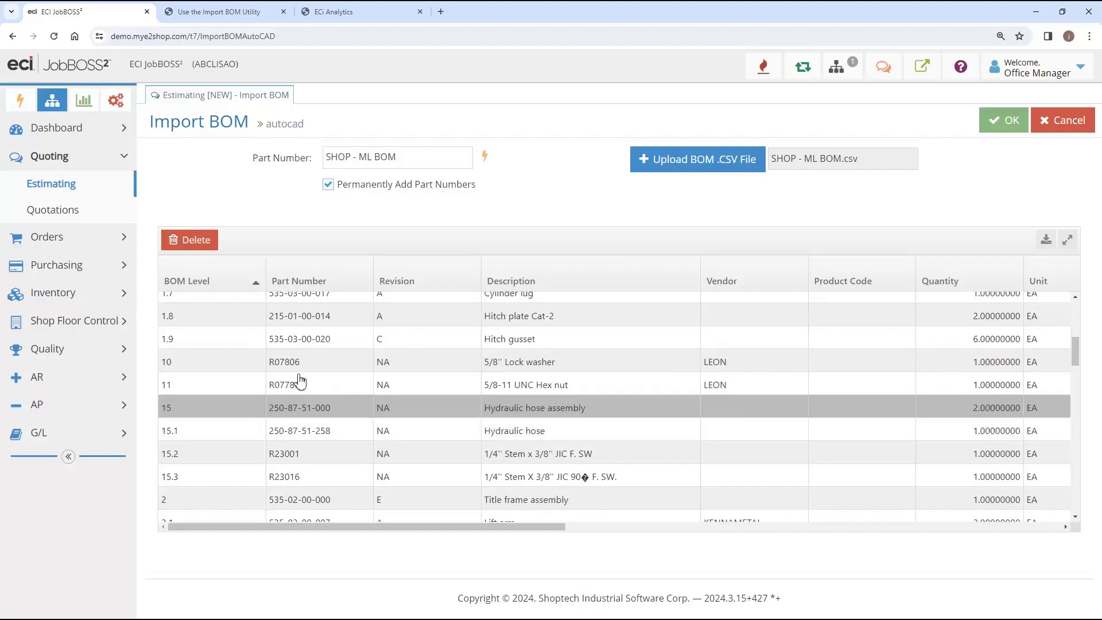
triple_click(431, 160)
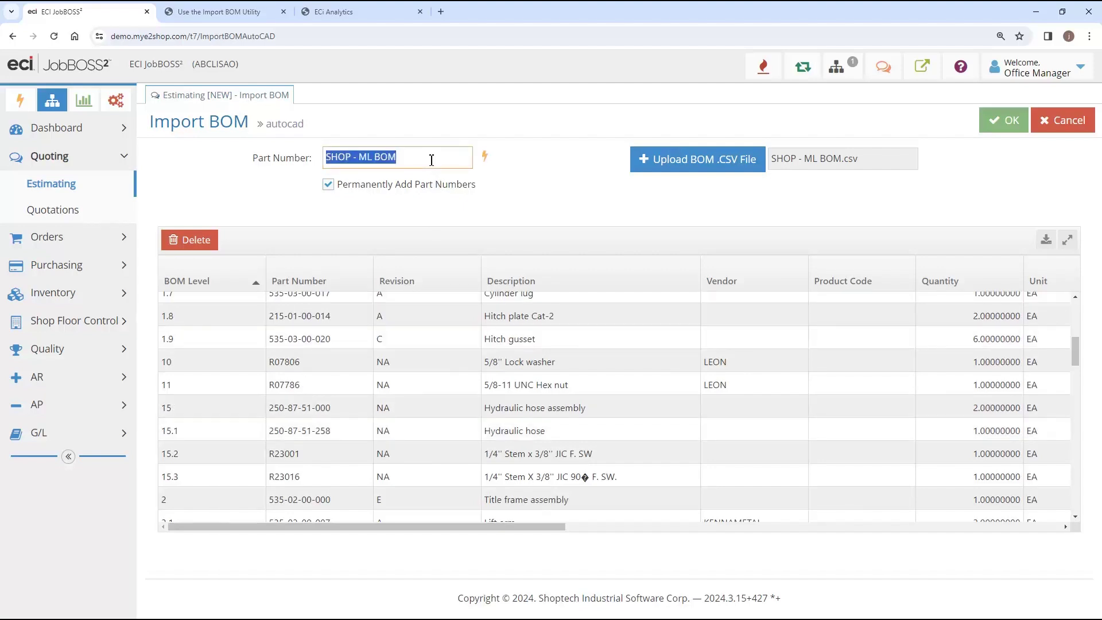
Step: Set part number to Upper Level Assembly, turn off permanent part numbers, and confirm the import
text(Upper)
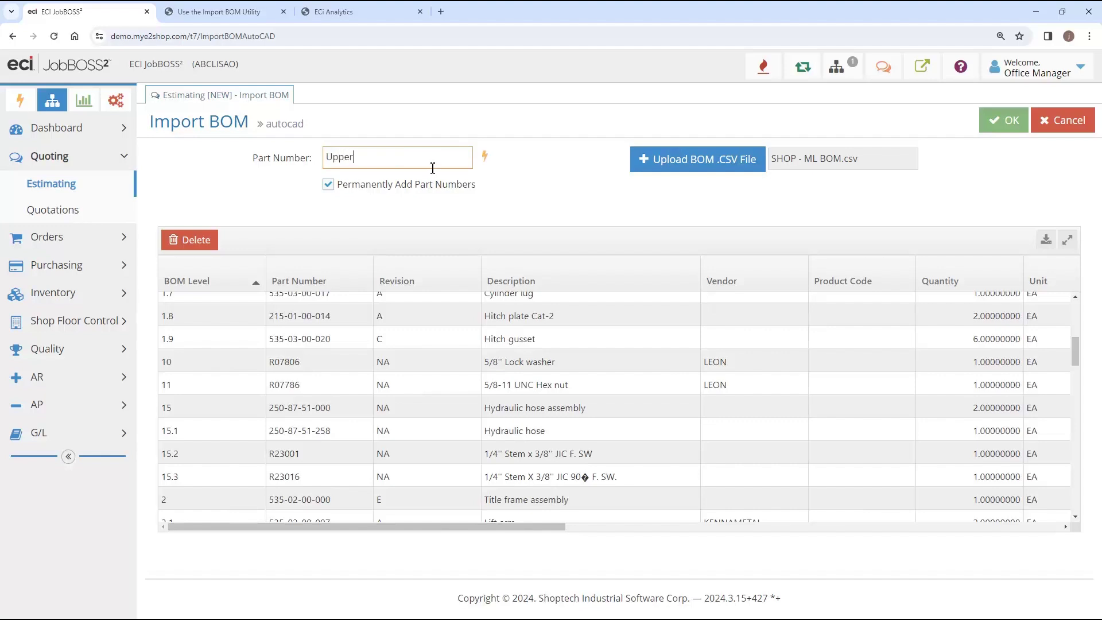
text( Level Assembly)
click(328, 186)
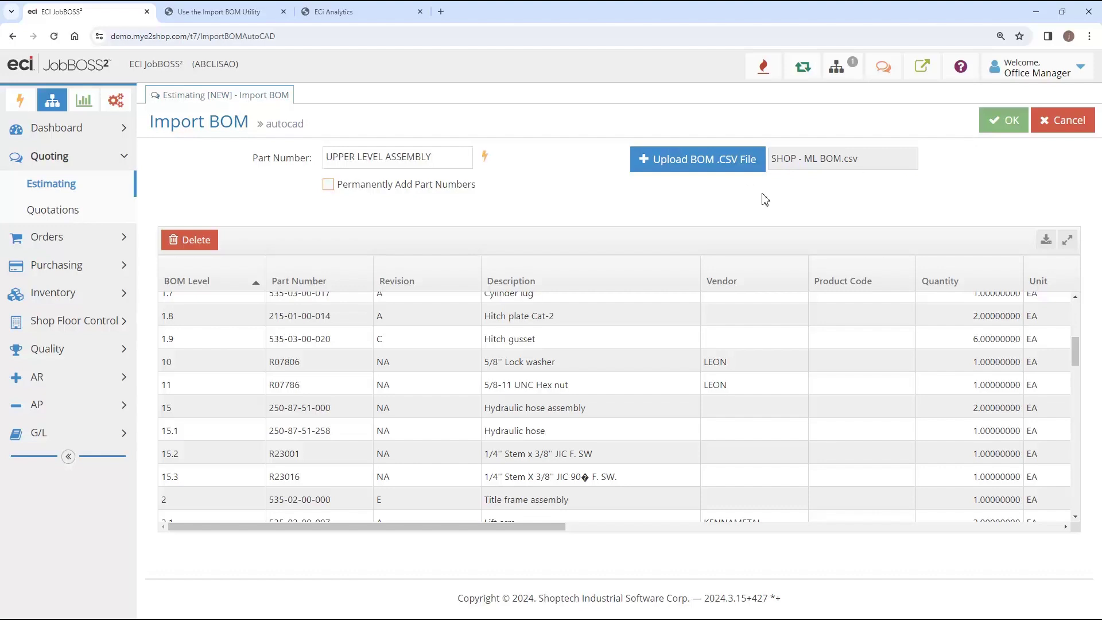
click(1003, 120)
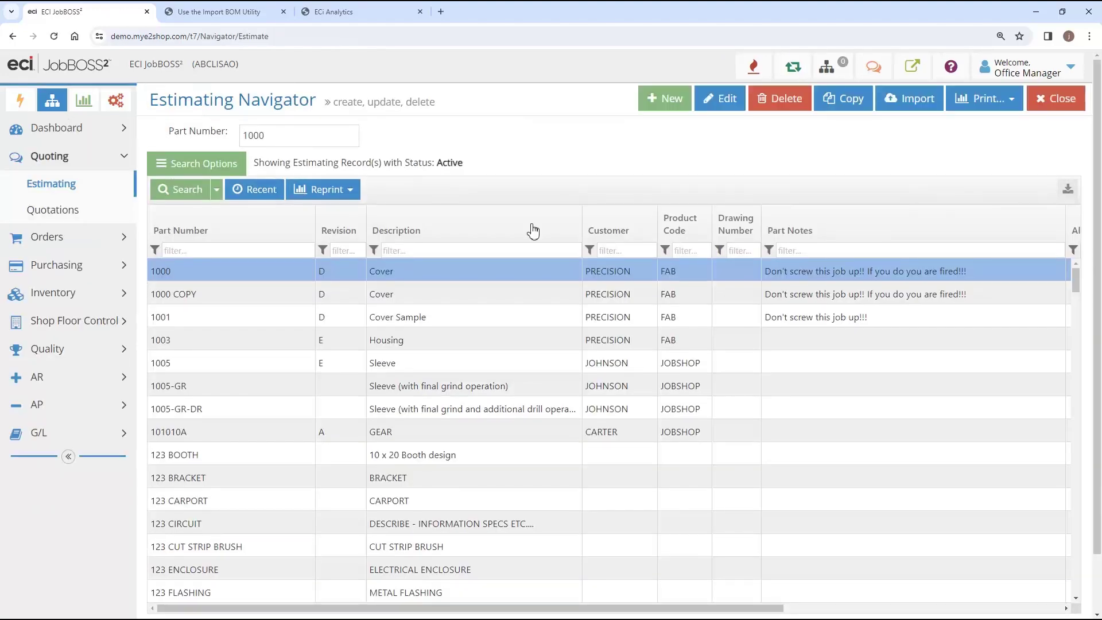
Step: Filter estimates by 'upp', open UPPER LEVEL ASSEMBLY, and review its 22 material lines
text(upp)
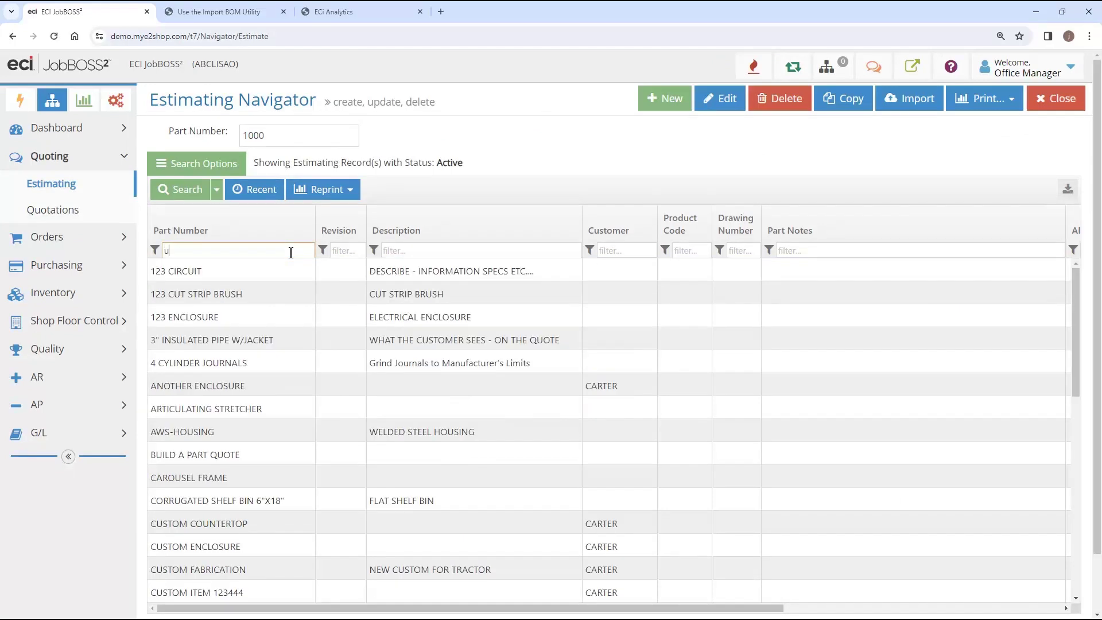
double_click(264, 295)
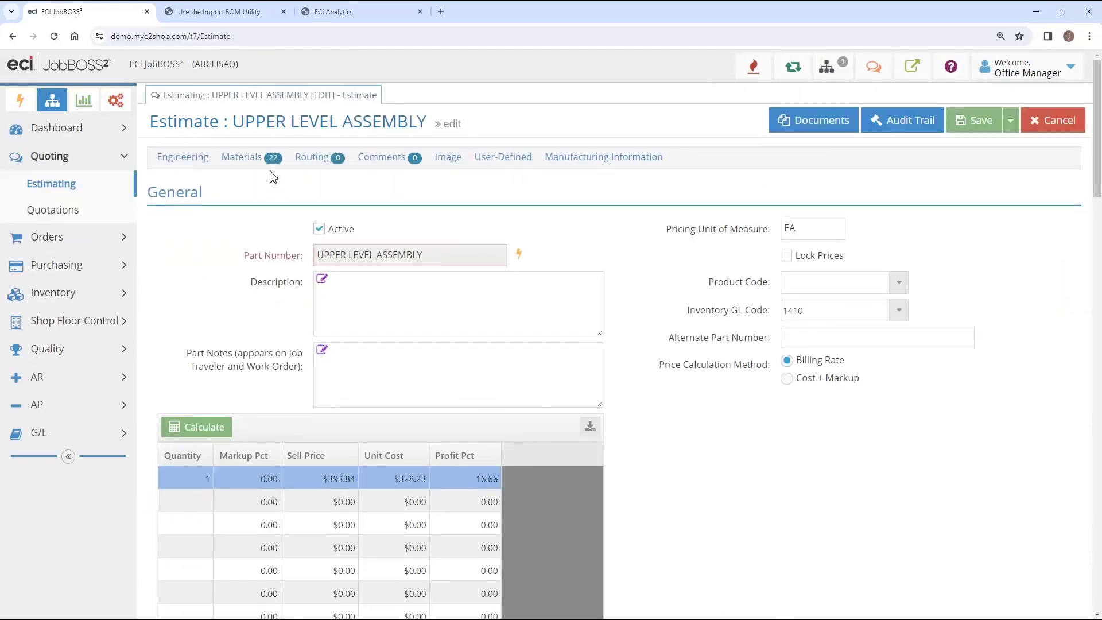
click(250, 161)
scroll(281, 336, down, 3)
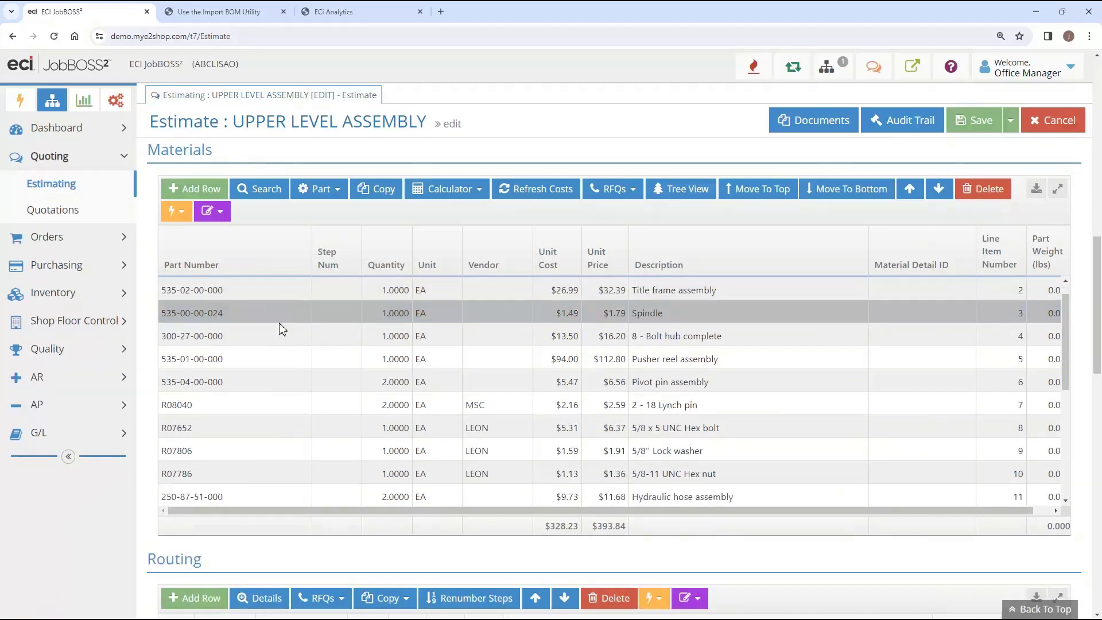
scroll(282, 348, down, 1)
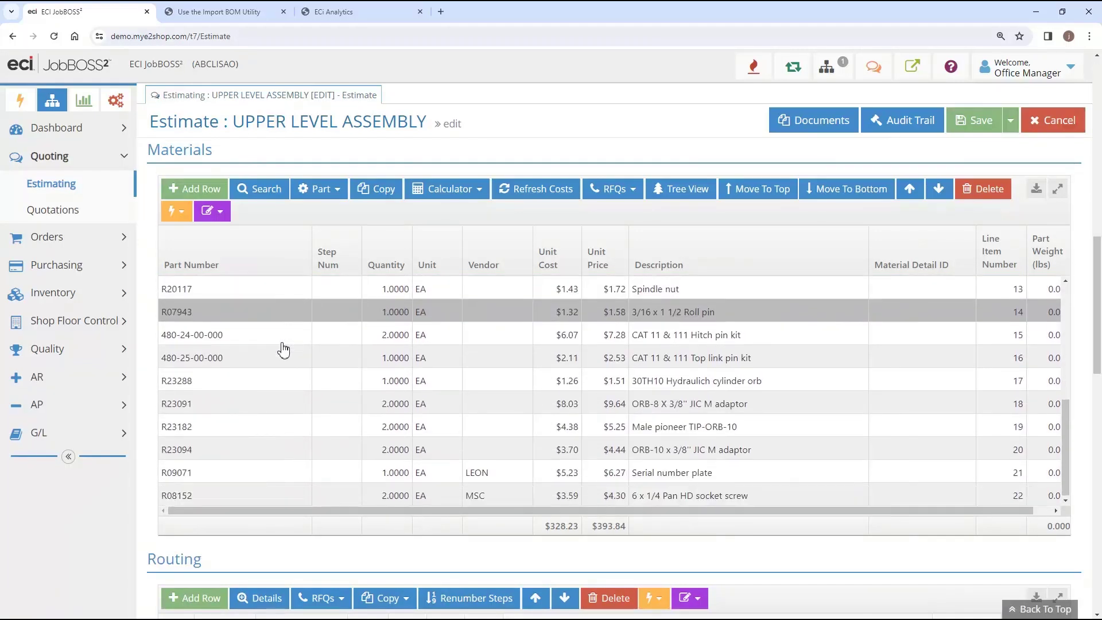
scroll(282, 348, up, 4)
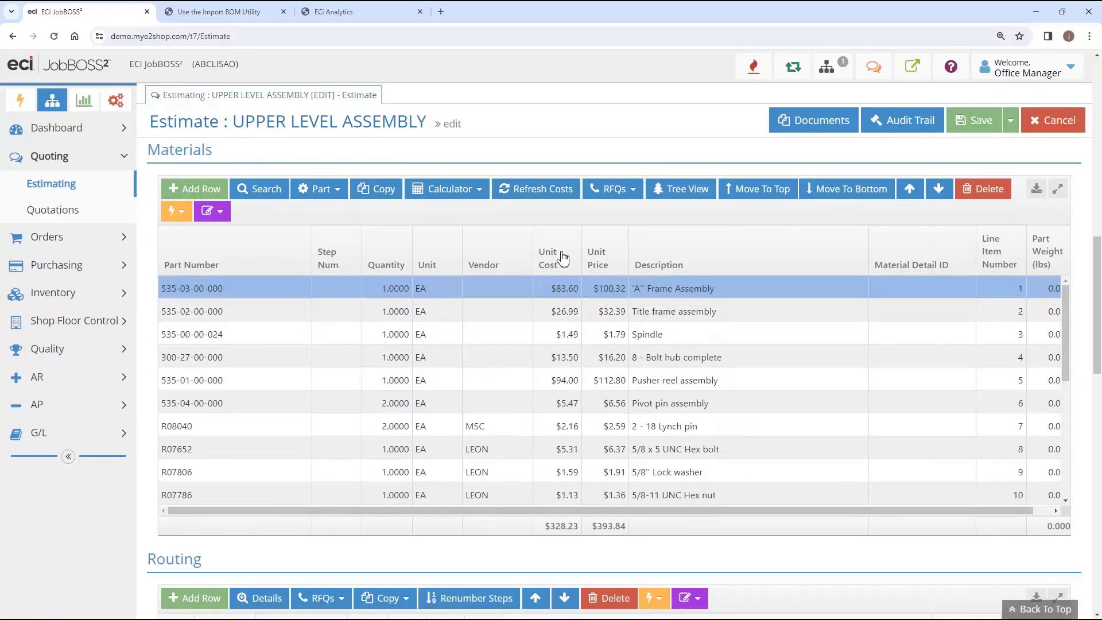
click(682, 192)
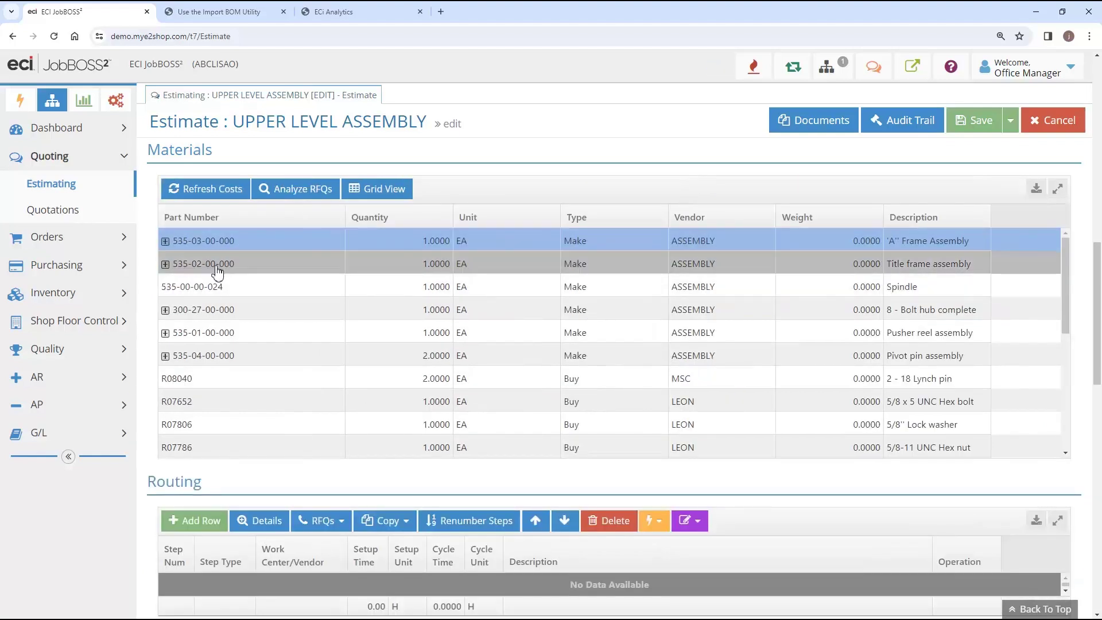
click(165, 242)
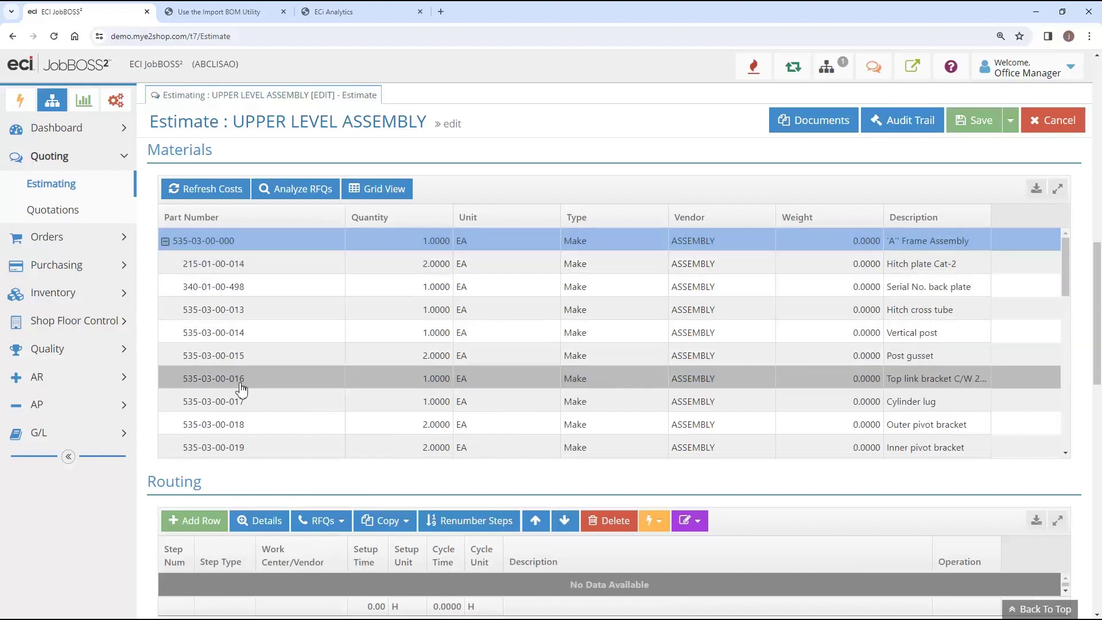
scroll(241, 431, down, 5)
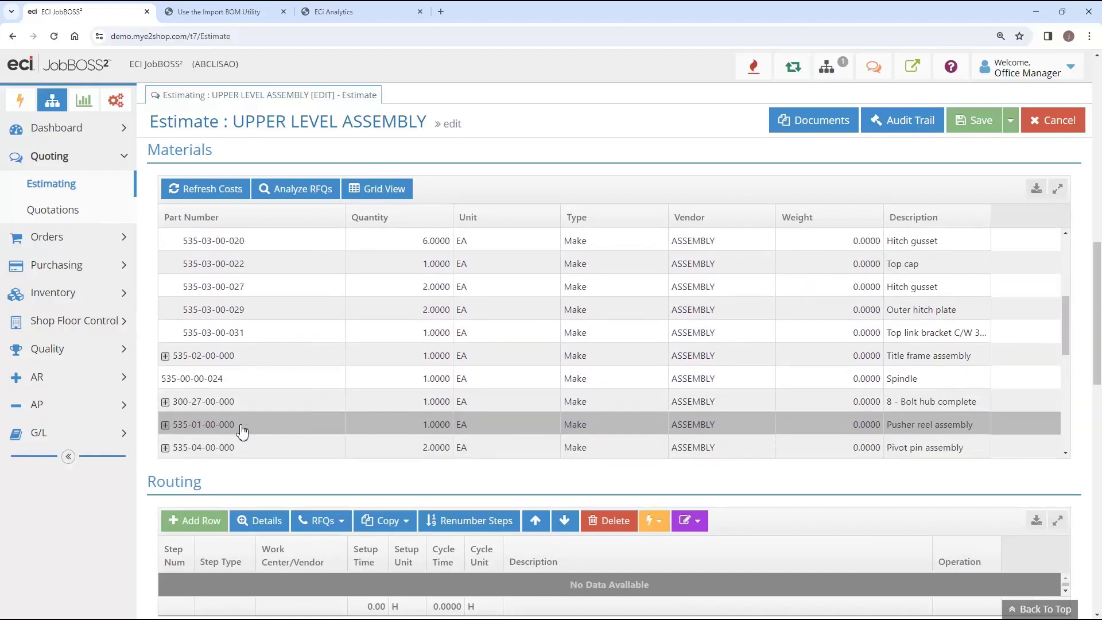
click(165, 356)
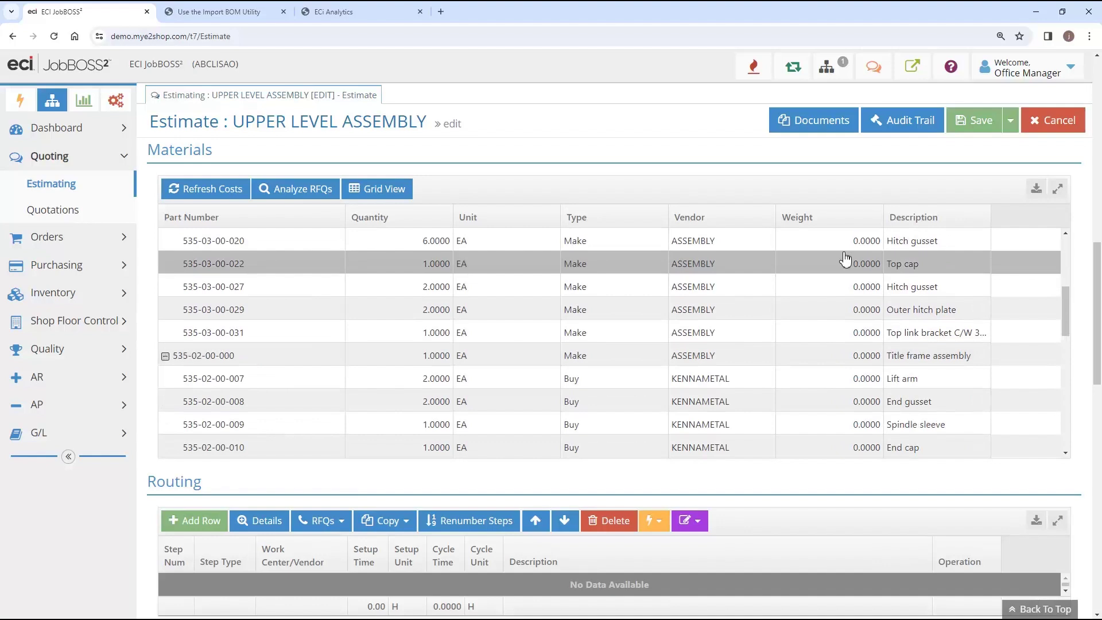
Step: Maximize the materials tree to inspect the hierarchy, then restore it to normal size
click(1057, 189)
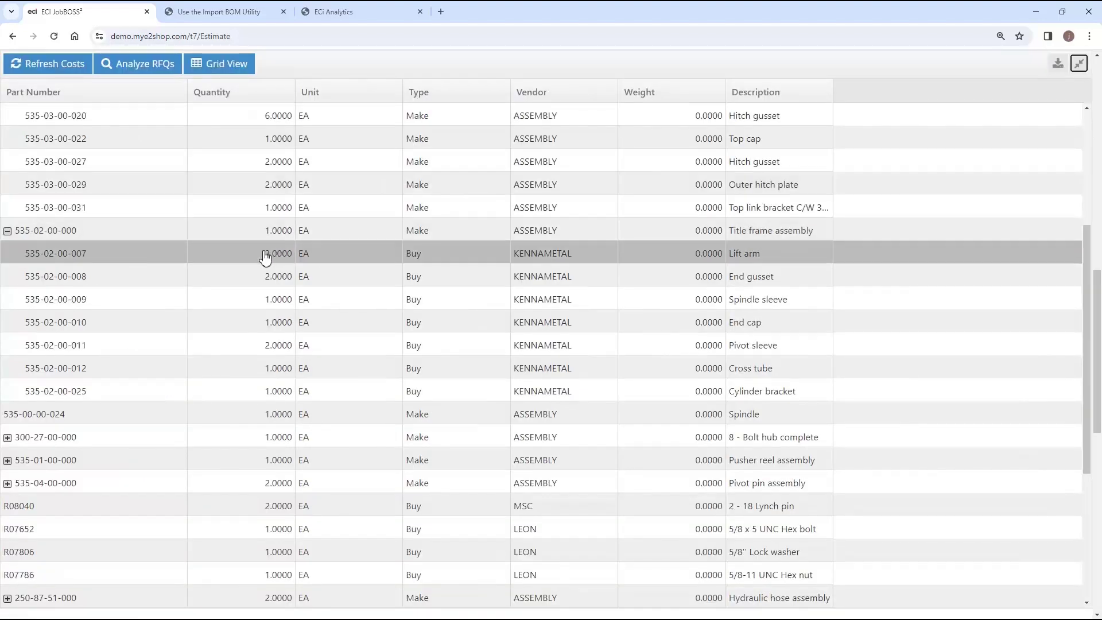
scroll(223, 196, down, 4)
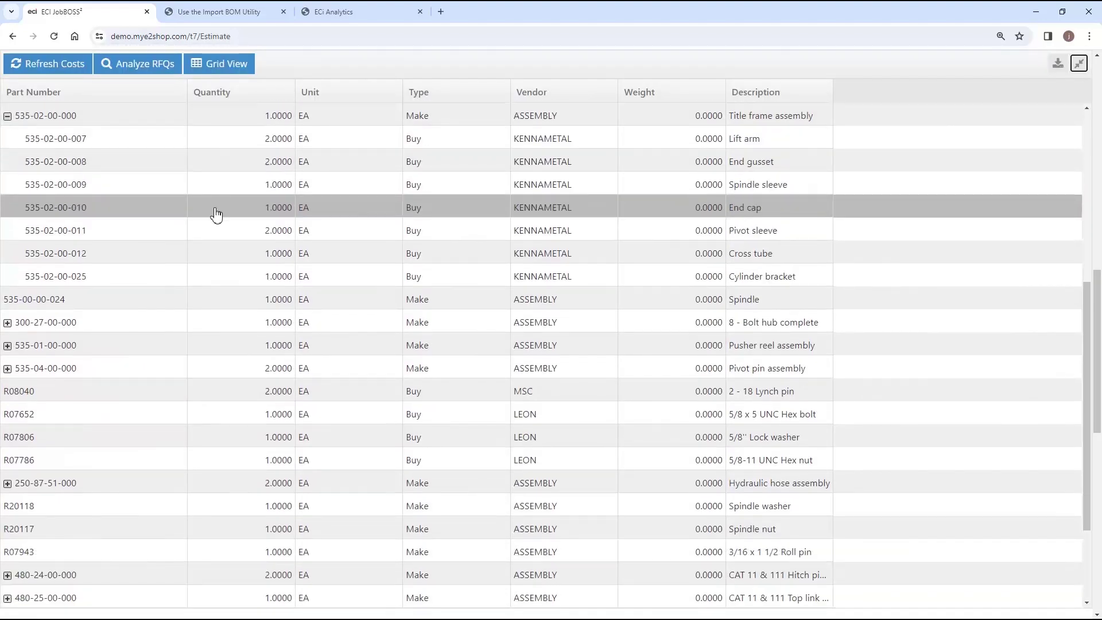
scroll(211, 222, up, 6)
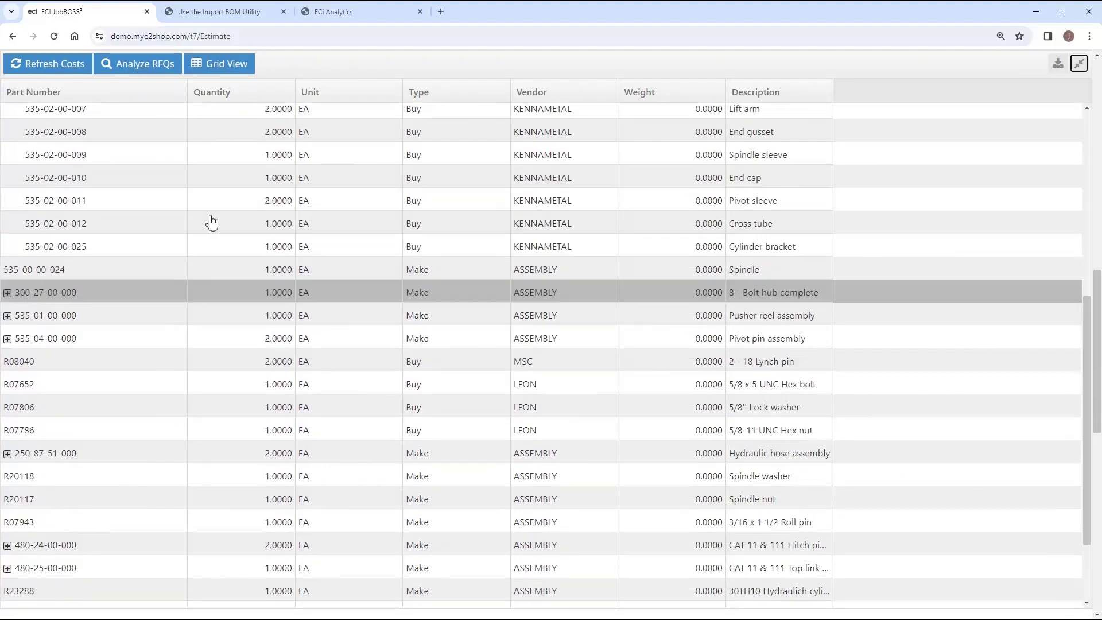
scroll(211, 222, up, 2)
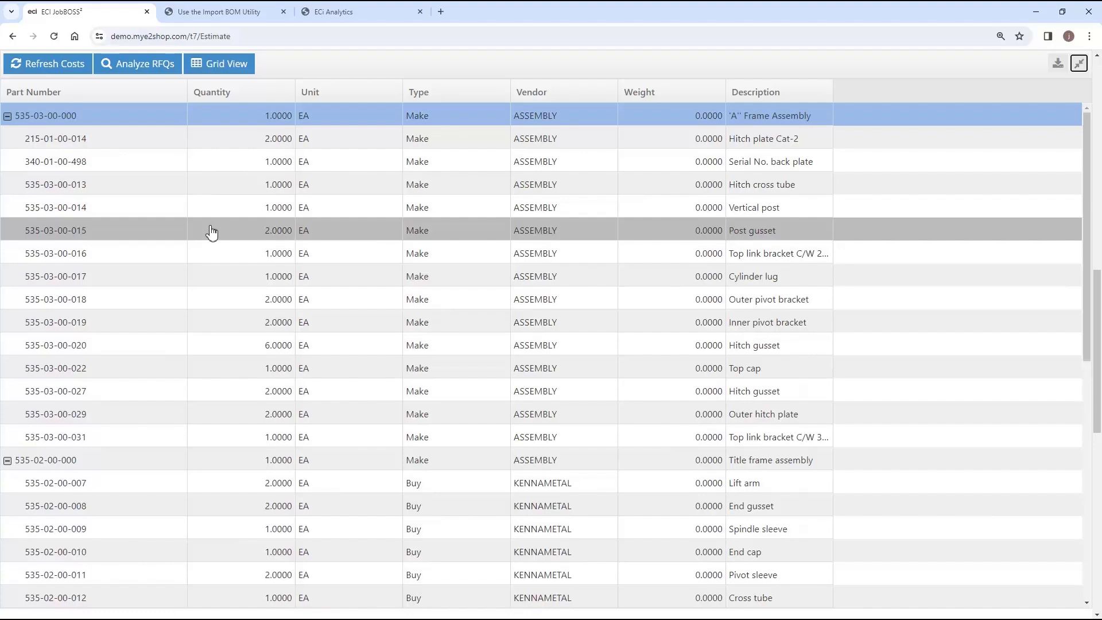
click(1079, 63)
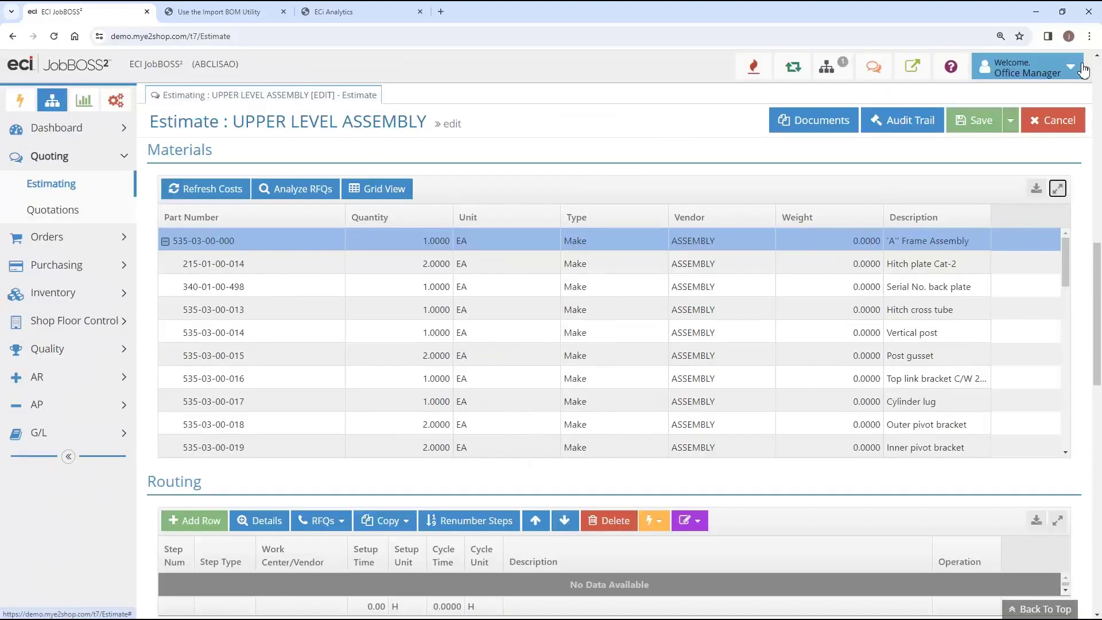
click(1010, 121)
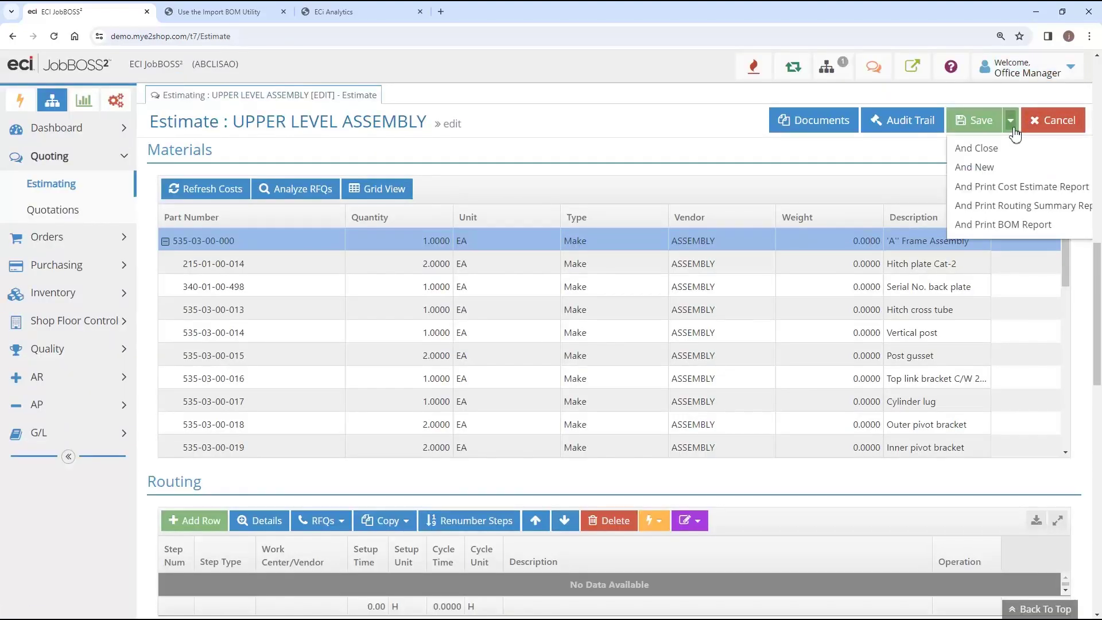
Step: Save the estimate and view an Exploded BOM report on screen
click(1019, 228)
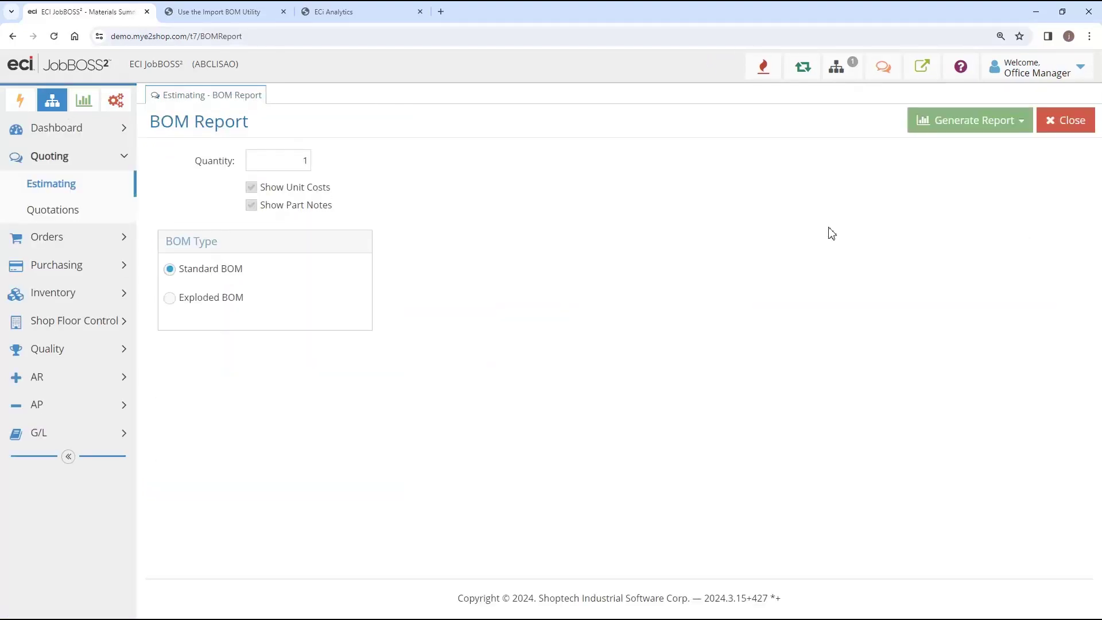
click(213, 303)
click(967, 127)
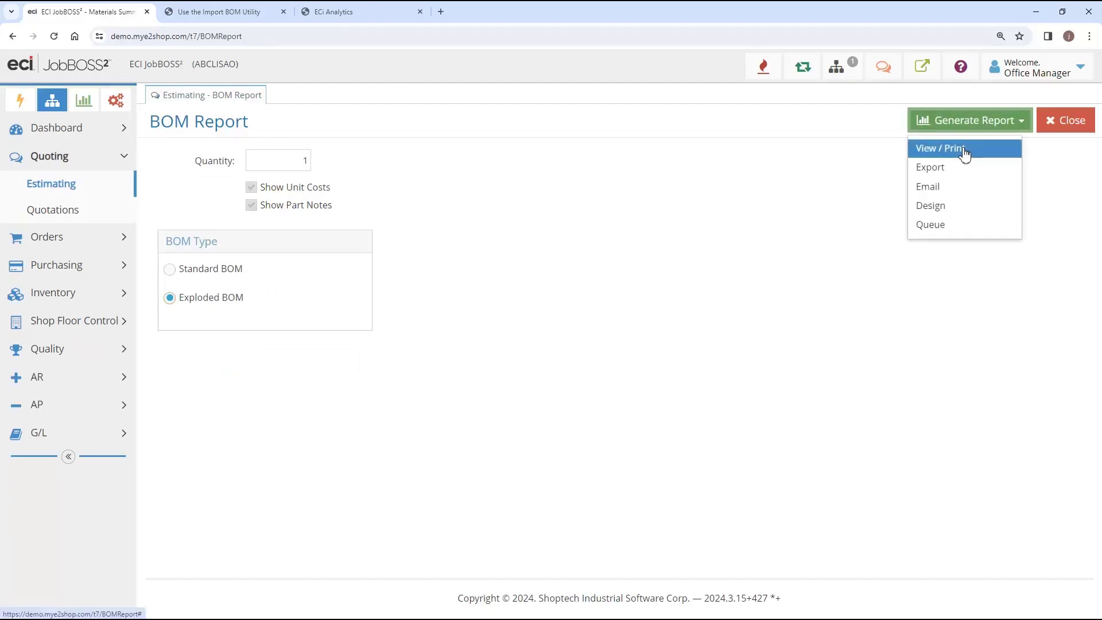
click(964, 151)
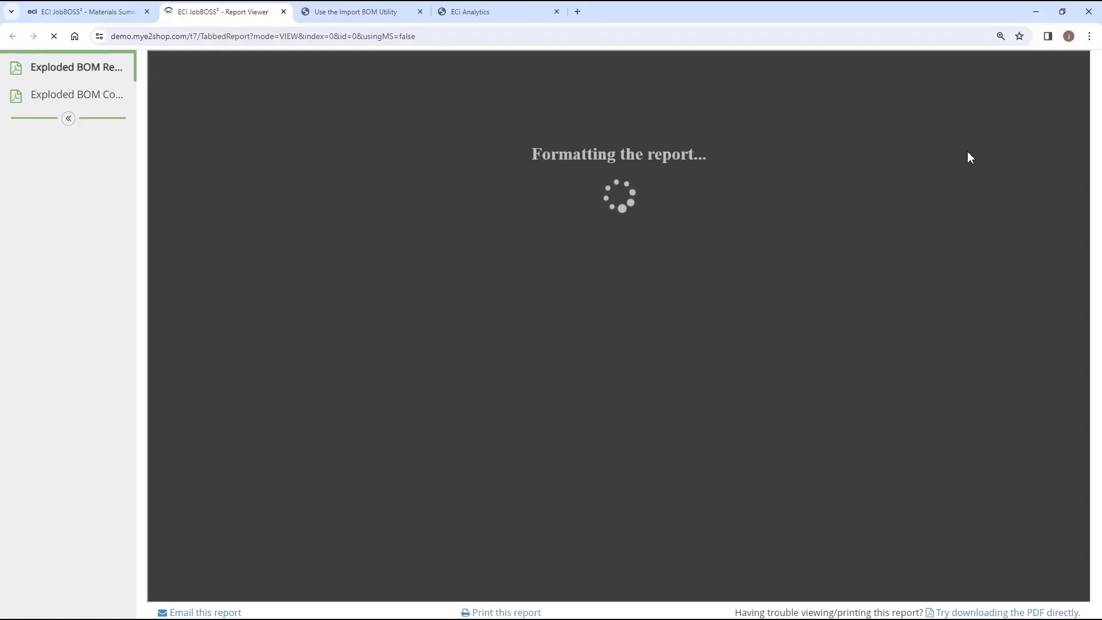